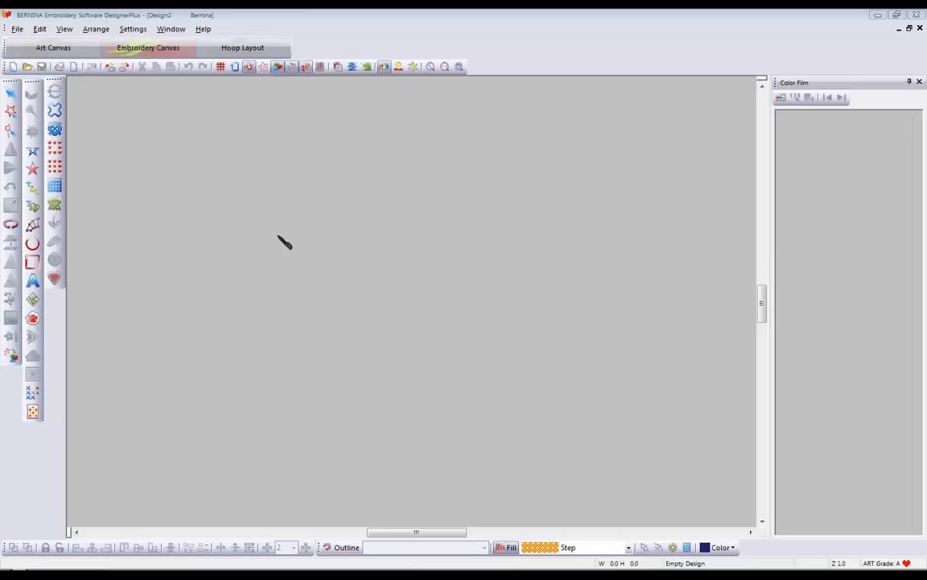
# - Browse for a design to open in the Children folder of My Designs - Embroidery Software 6 on Local Disk (C:)
pyautogui.click(18, 30)
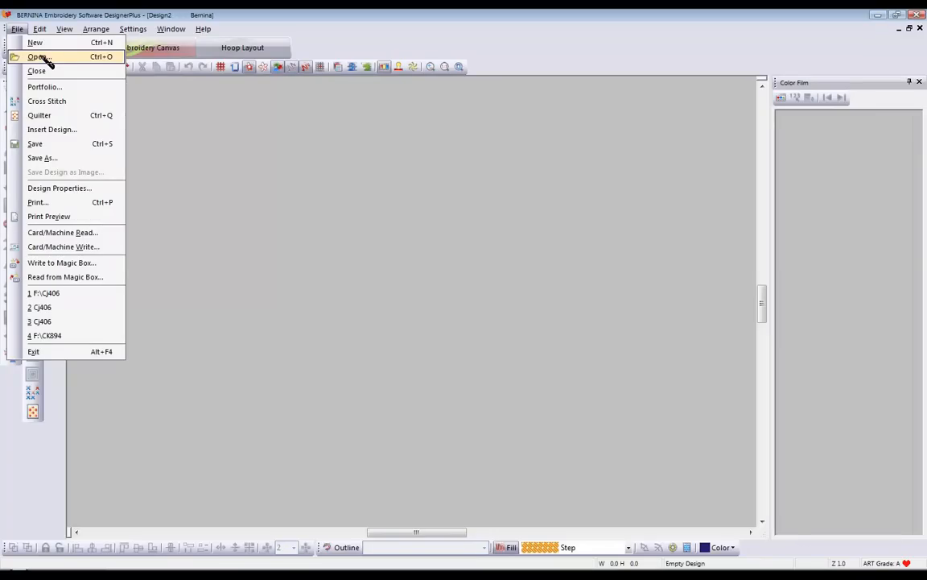
pyautogui.click(38, 56)
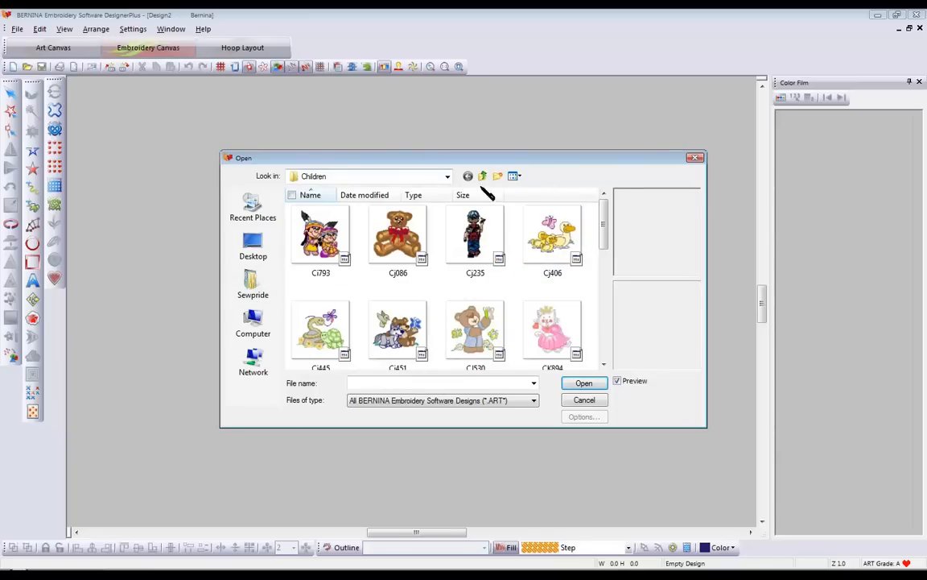
pyautogui.click(252, 320)
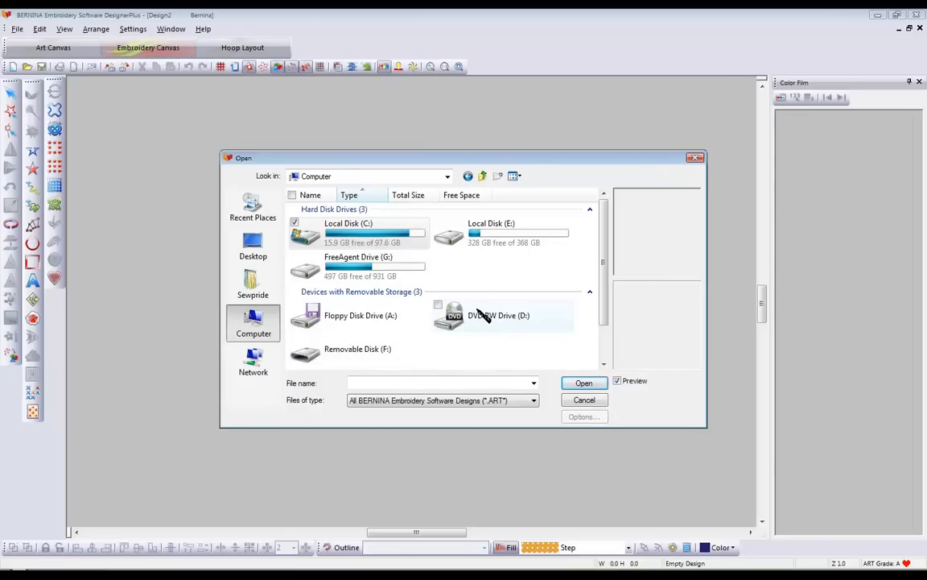
pyautogui.doubleClick(351, 235)
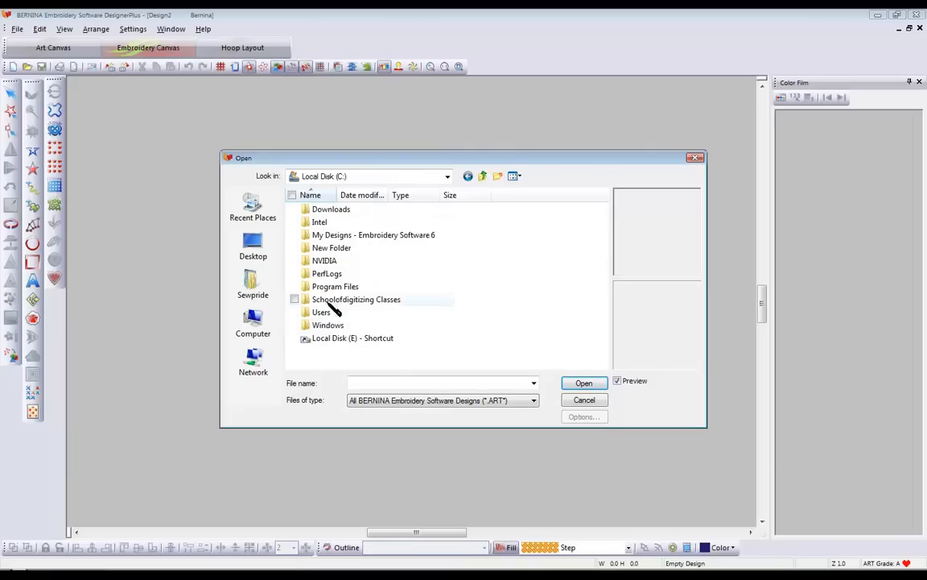
pyautogui.doubleClick(307, 234)
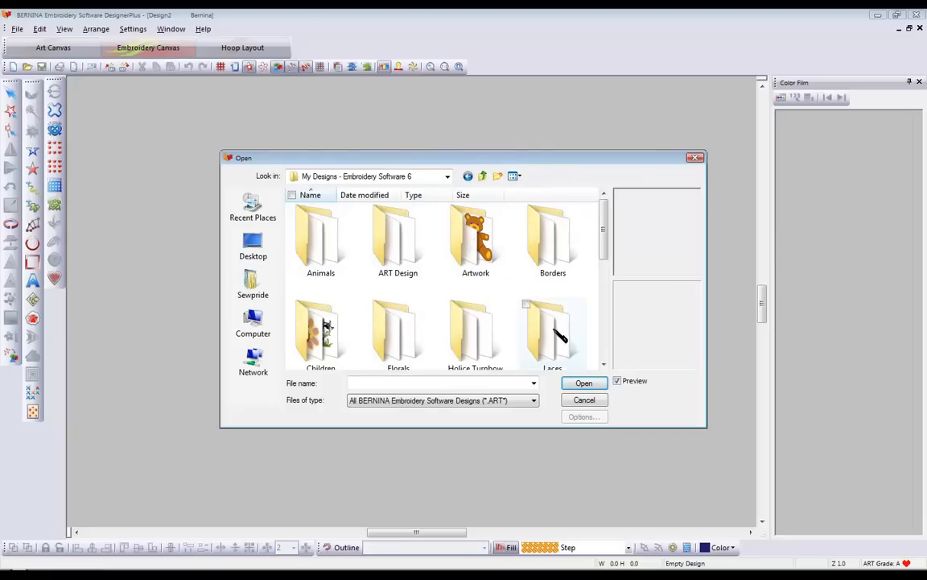
pyautogui.moveTo(607, 249); pyautogui.dragTo(575, 309)
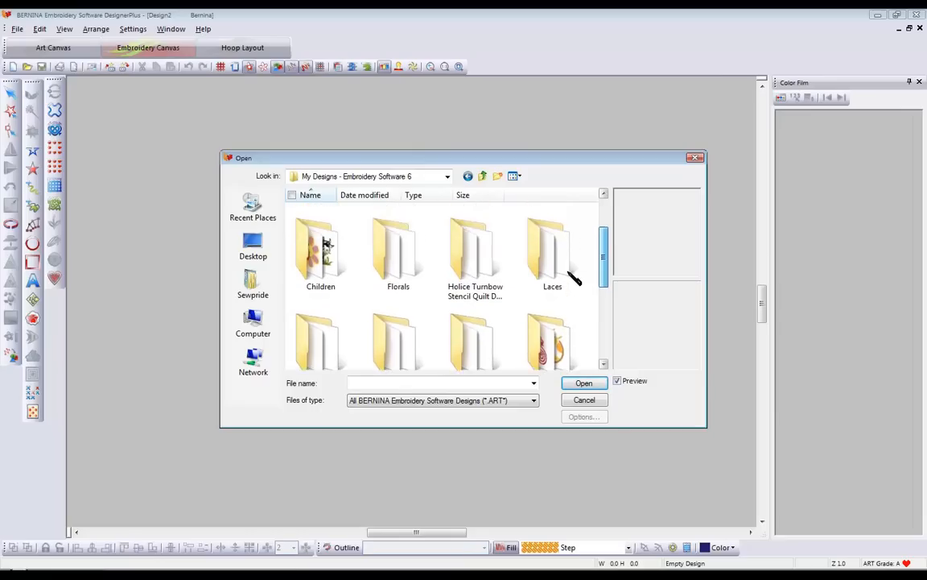
pyautogui.doubleClick(323, 272)
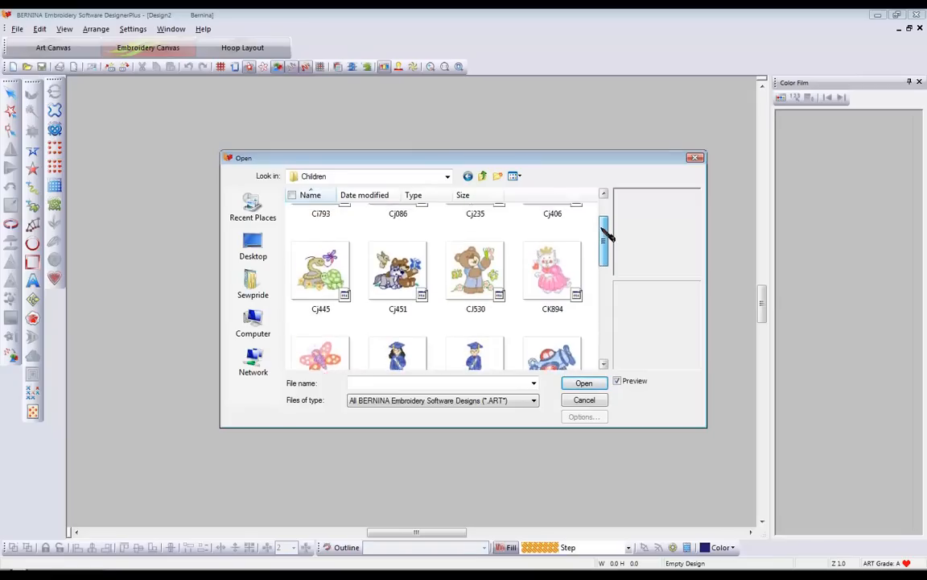
# - Find the kitten design CM021_48, switch its preview off and back on, and open the design
pyautogui.moveTo(608, 228); pyautogui.dragTo(568, 294)
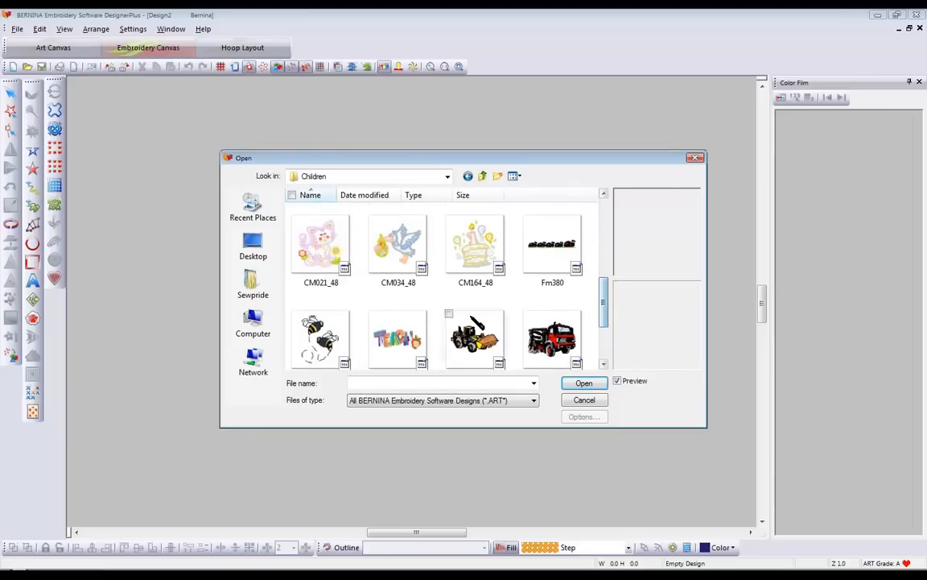
pyautogui.click(330, 255)
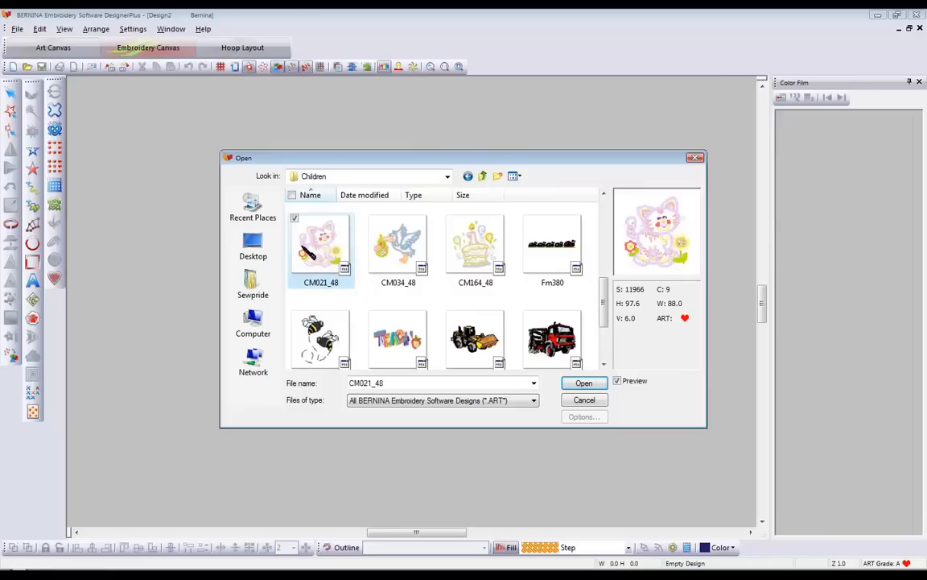
pyautogui.click(619, 381)
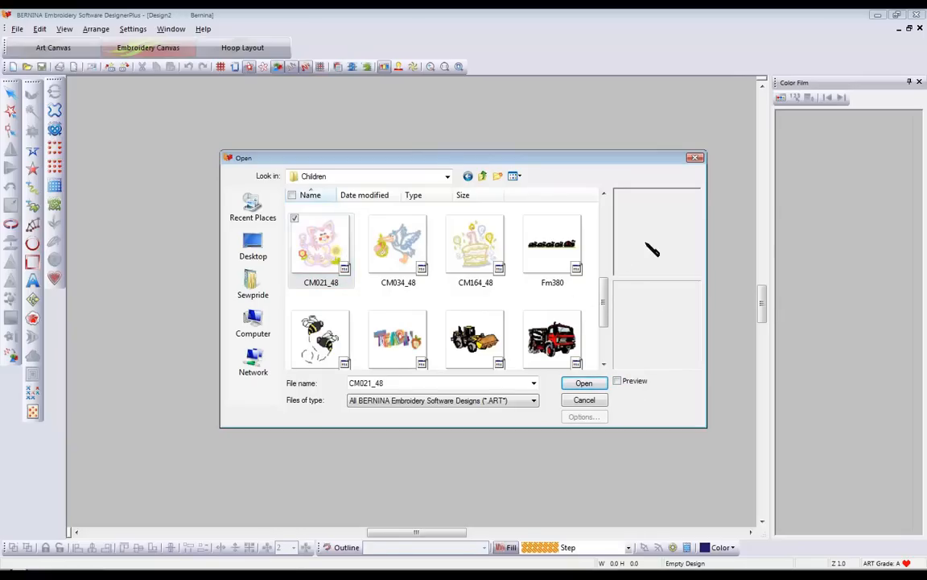
pyautogui.click(619, 382)
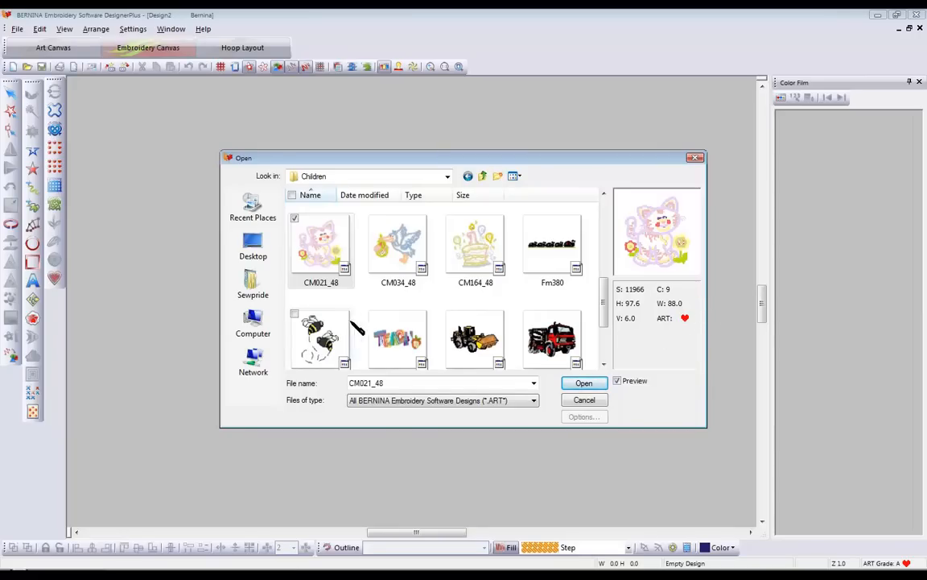
pyautogui.click(590, 382)
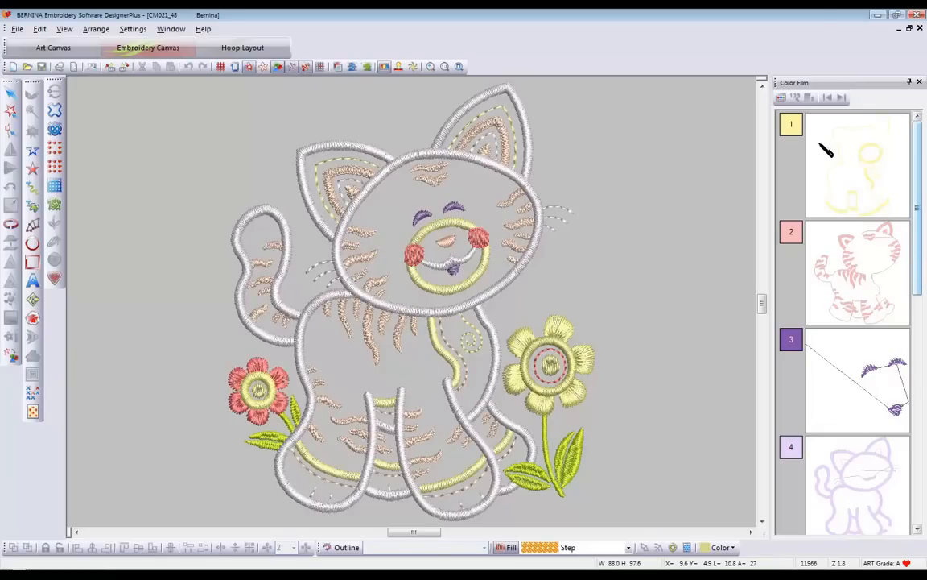
# - Hide and redisplay the Color Film, and review the kitten design's colour layers from first to last
pyautogui.click(917, 208)
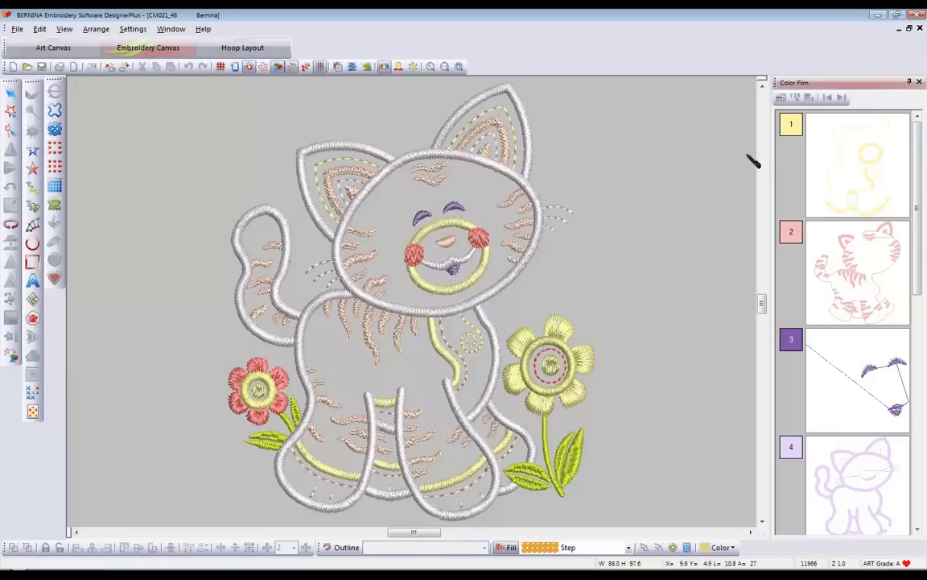
pyautogui.click(387, 68)
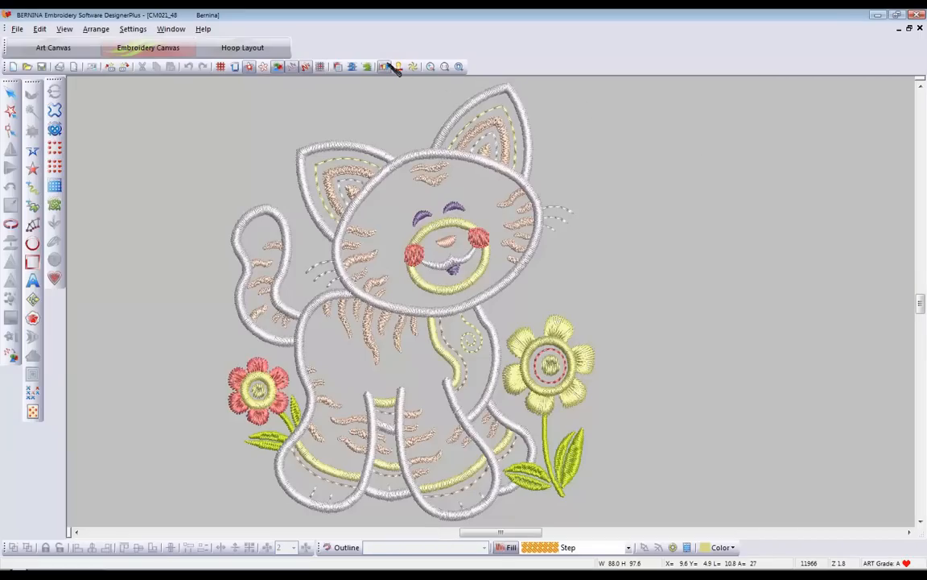
pyautogui.click(385, 67)
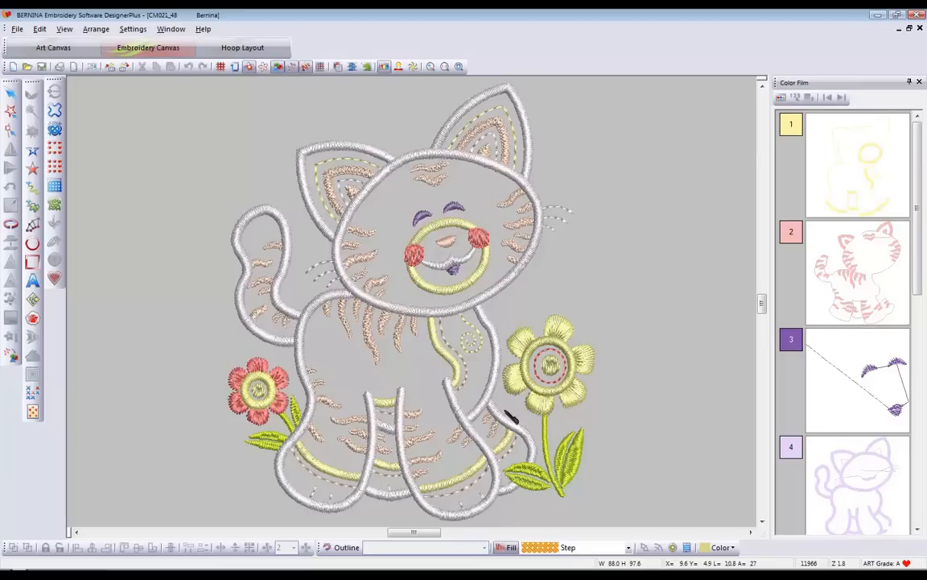
pyautogui.click(917, 529)
pyautogui.click(917, 529)
pyautogui.click(917, 529)
pyautogui.click(917, 529)
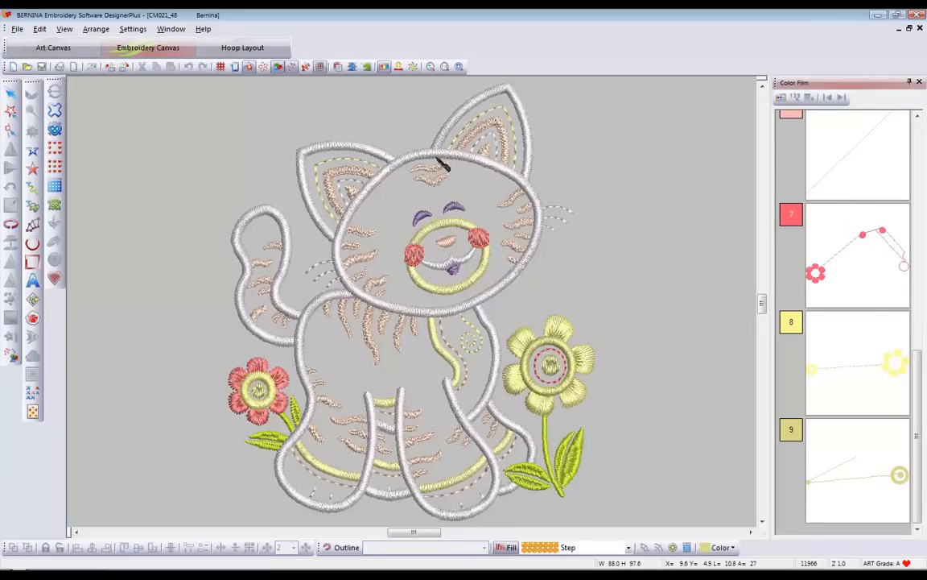
pyautogui.moveTo(917, 384); pyautogui.dragTo(917, 138)
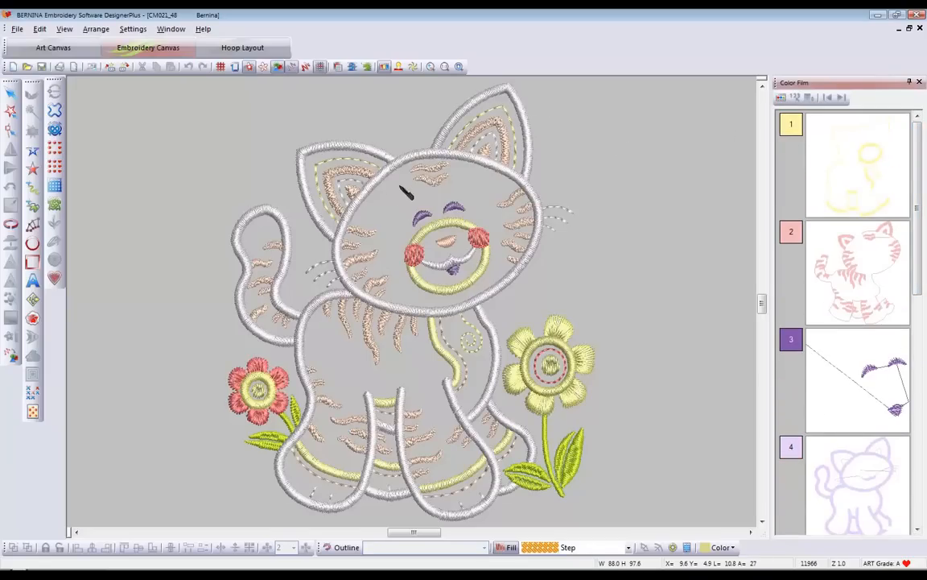
# - Display the hoop around the kitten design and change the hoop to 100 x 100 Multiple
pyautogui.click(445, 67)
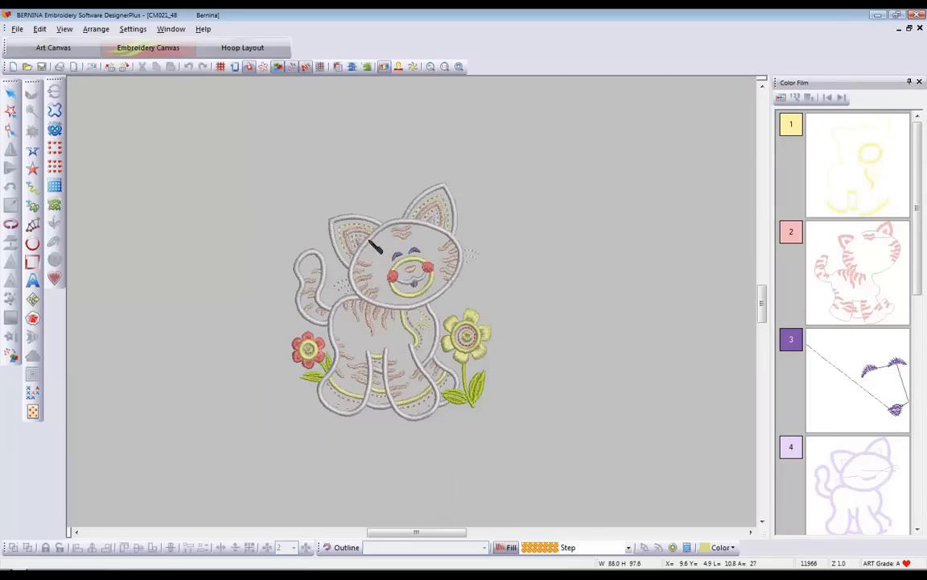
pyautogui.click(236, 67)
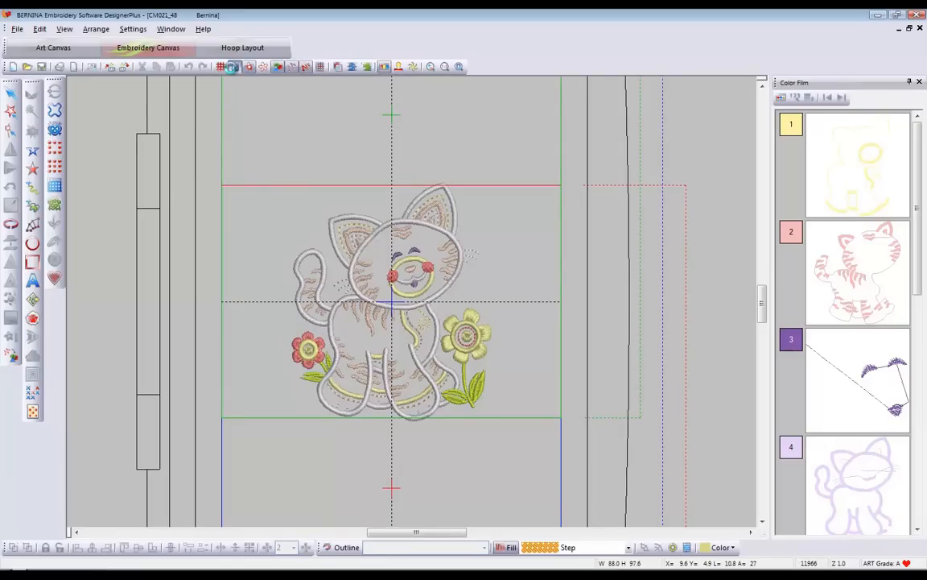
pyautogui.rightClick(233, 67)
pyautogui.click(561, 229)
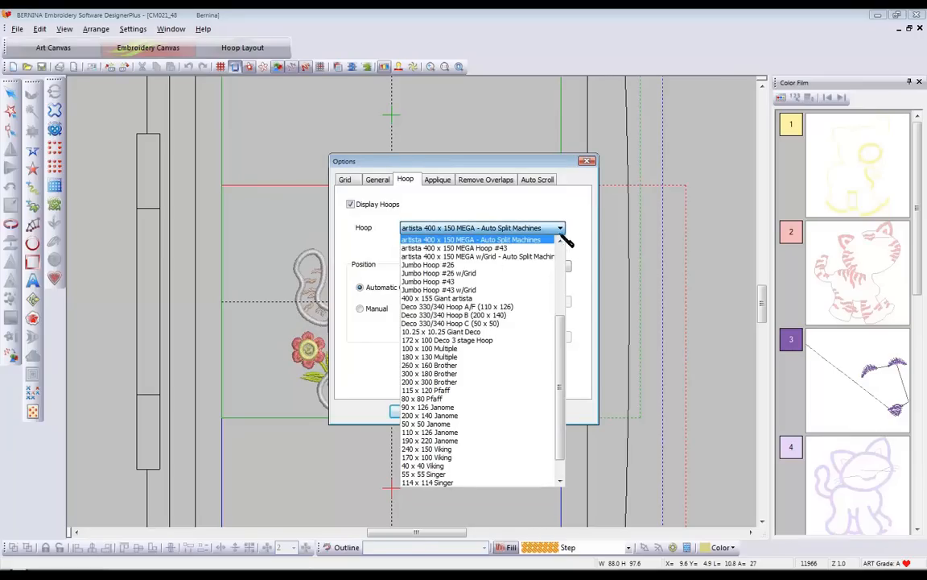
pyautogui.scroll(1, 564, 321)
pyautogui.moveTo(563, 320); pyautogui.dragTo(554, 243)
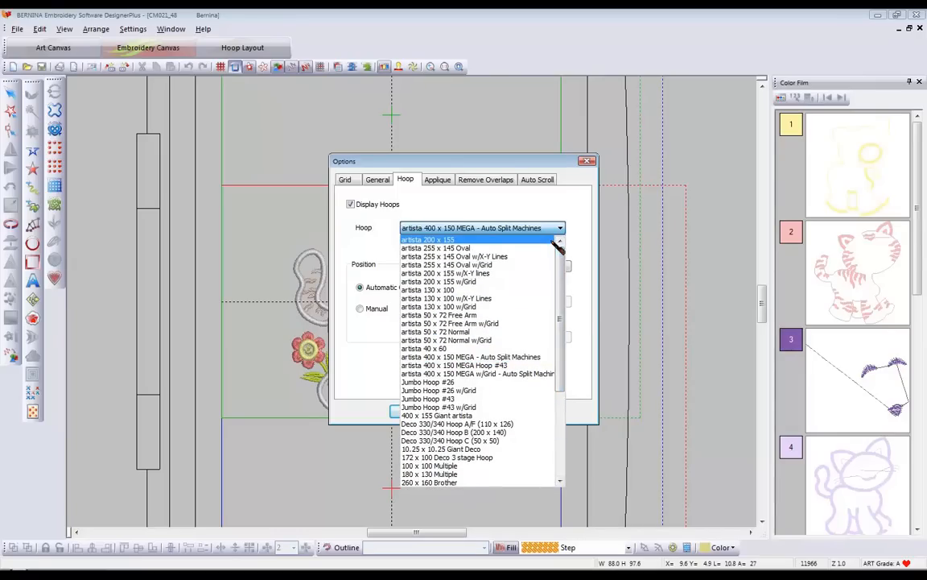
pyautogui.moveTo(561, 290); pyautogui.dragTo(561, 339)
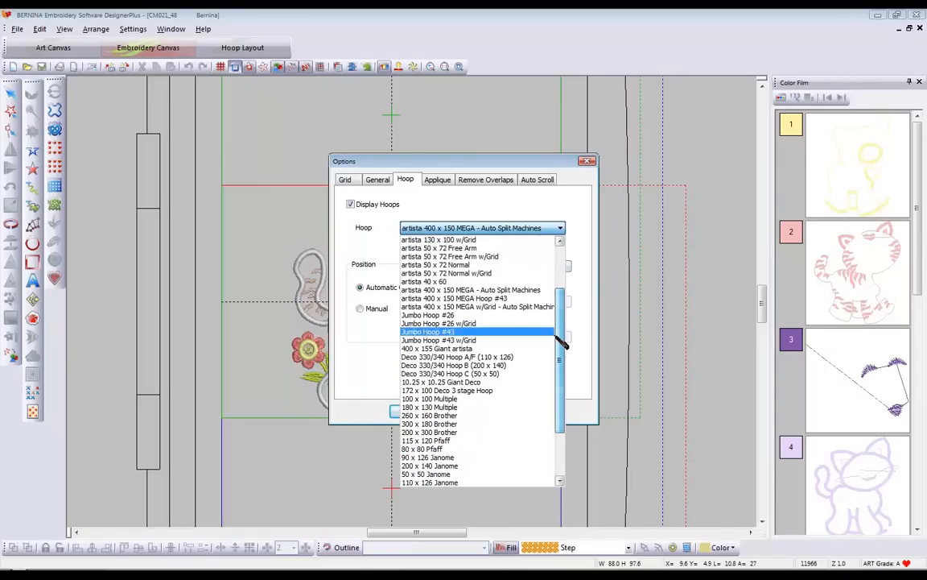
pyautogui.click(447, 401)
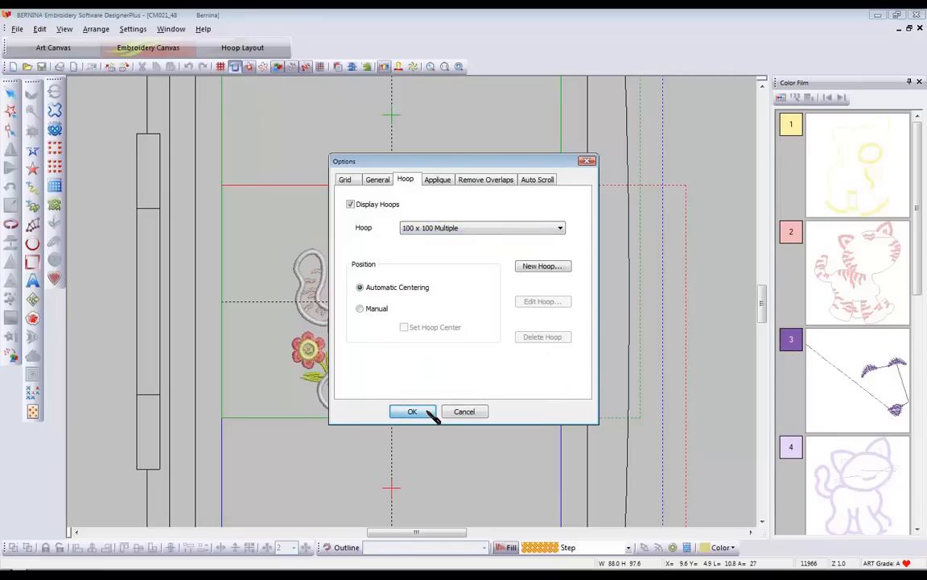
pyautogui.click(412, 411)
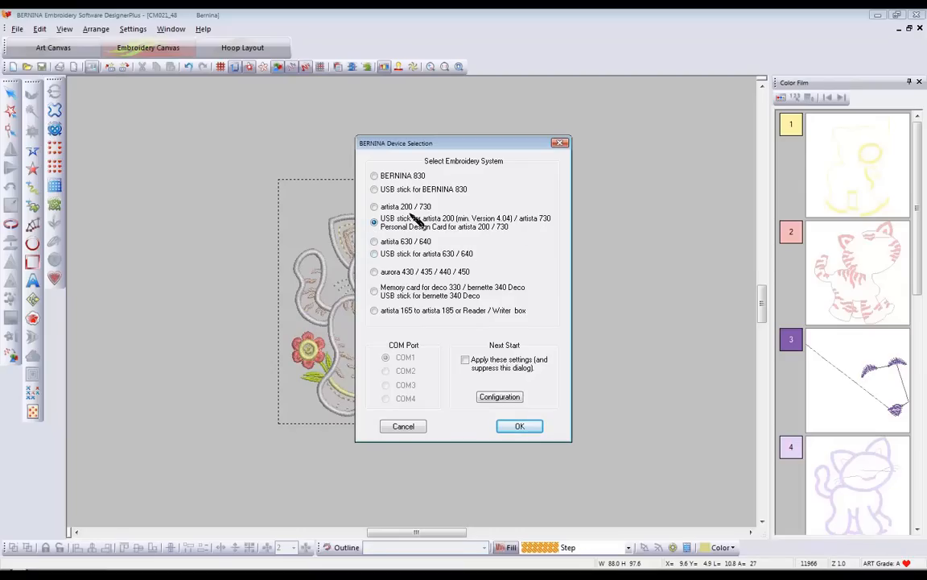
# - Choose the USB stick for artista 200 / 730 as the embroidery system and create a folder named Flowers on it
pyautogui.click(520, 427)
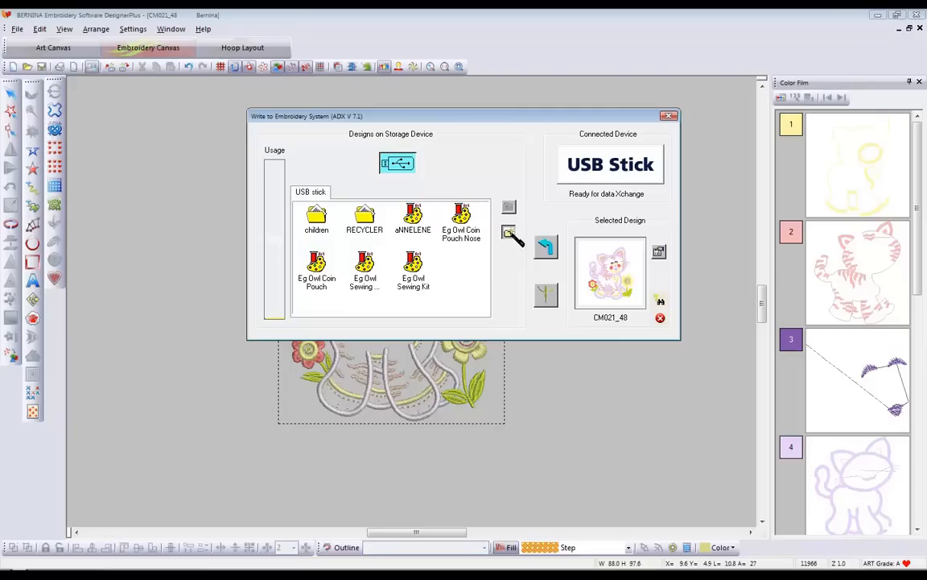
pyautogui.click(509, 232)
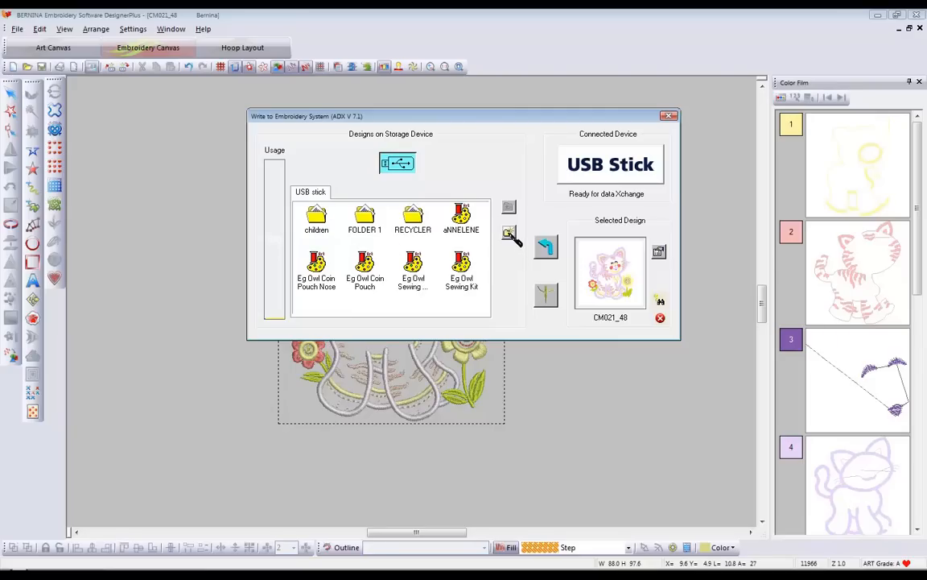
pyautogui.click(366, 228)
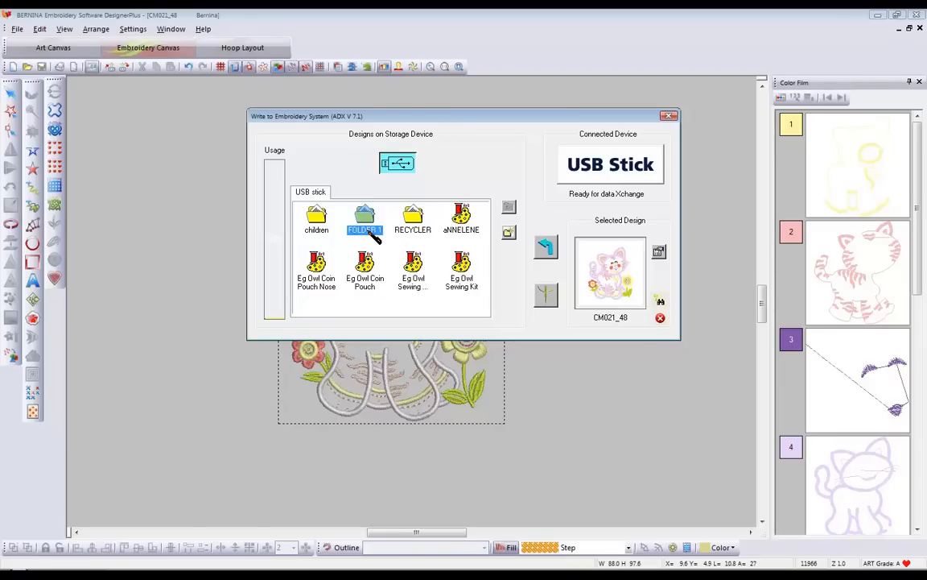
pyautogui.rightClick(372, 230)
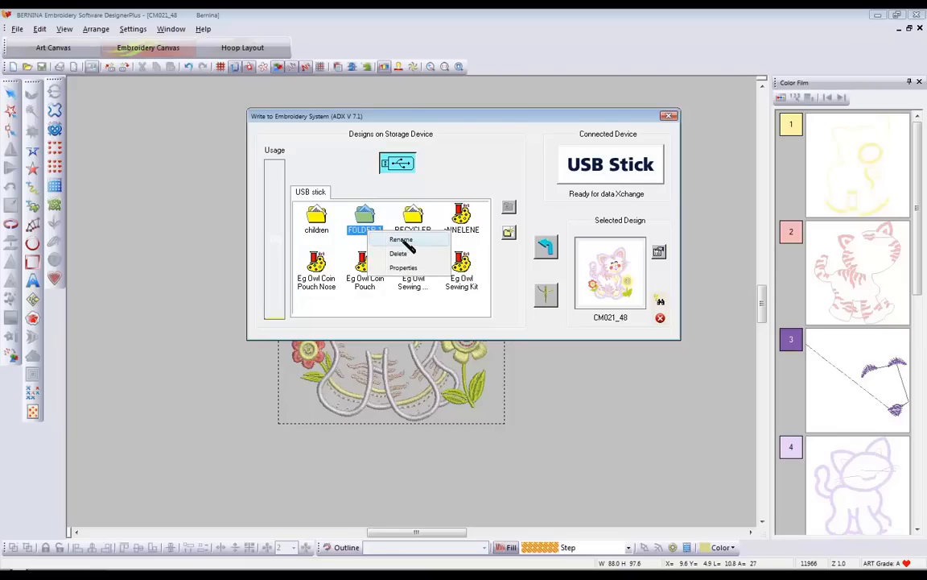
pyautogui.click(402, 240)
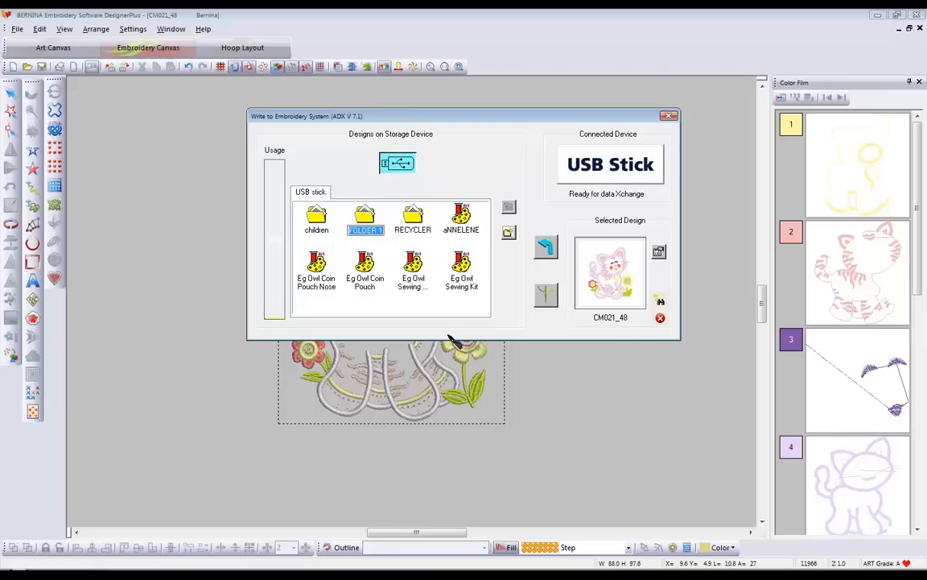
pyautogui.write('Flowers')
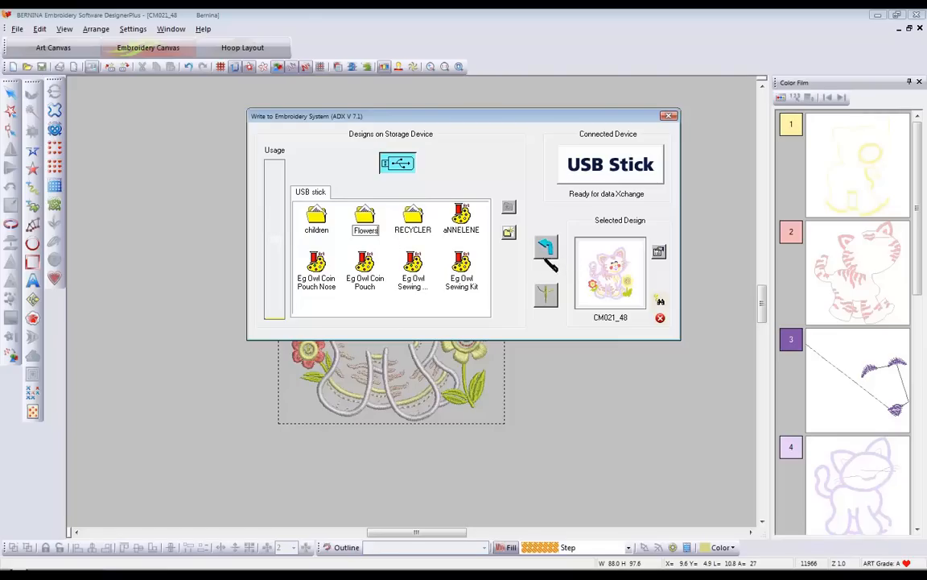
# - Write the CM021_48 design into the children folder on the USB stick
pyautogui.click(324, 224)
pyautogui.doubleClick(325, 224)
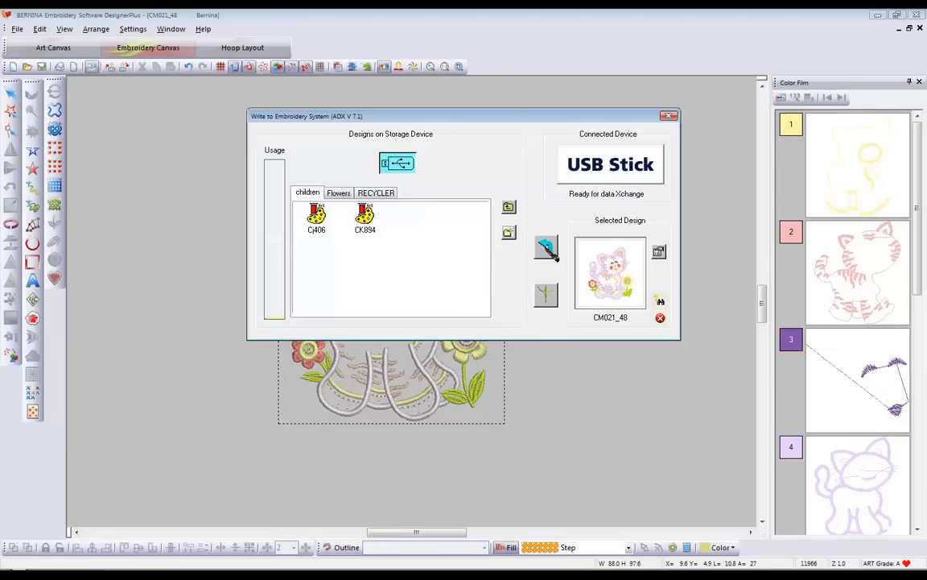
pyautogui.click(556, 248)
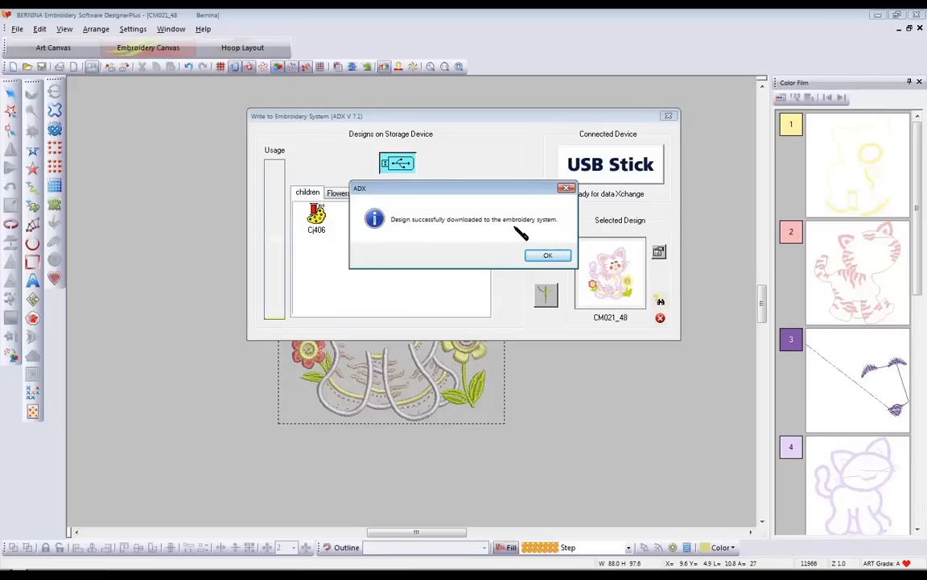
pyautogui.click(548, 256)
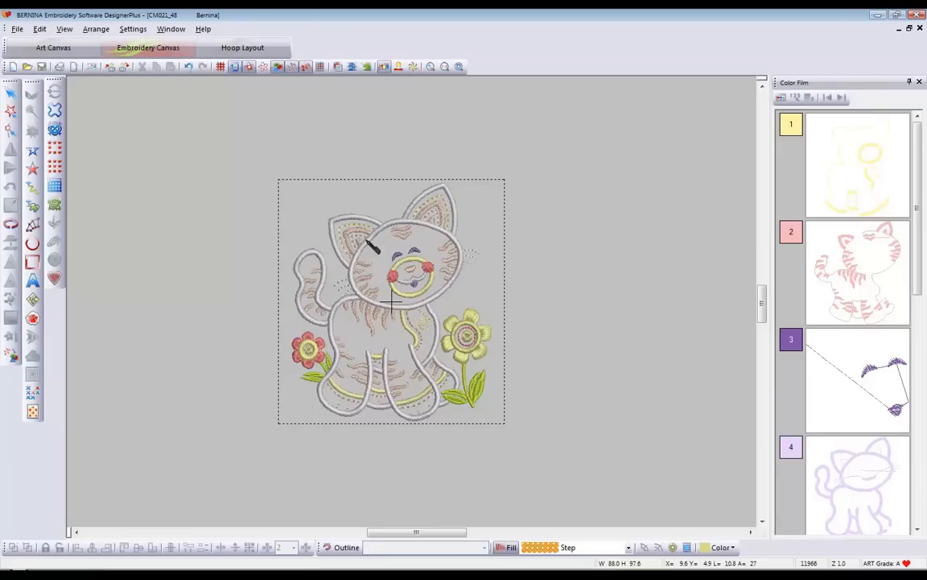
# - Browse the designs available to open in the children folder on Removable Disk (F:)
pyautogui.click(18, 29)
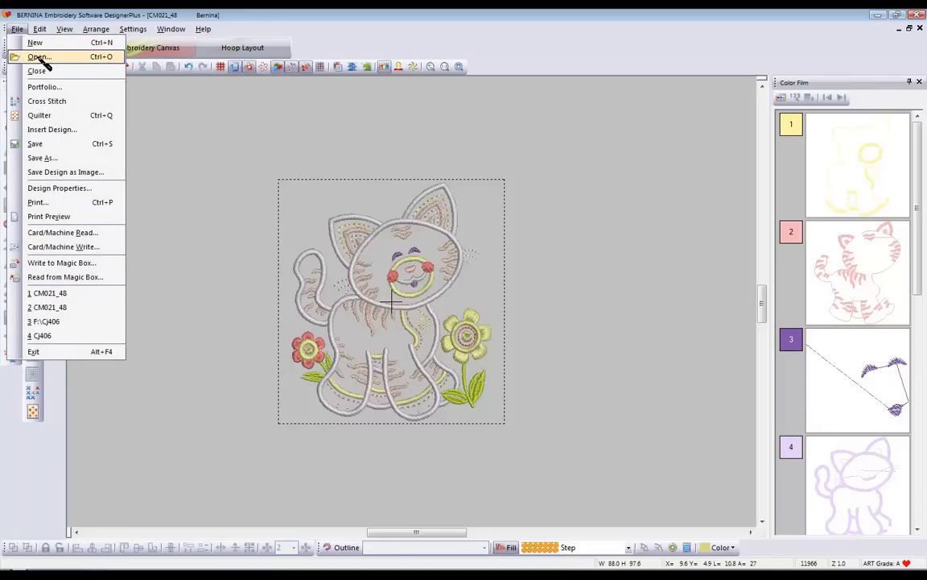
pyautogui.click(38, 56)
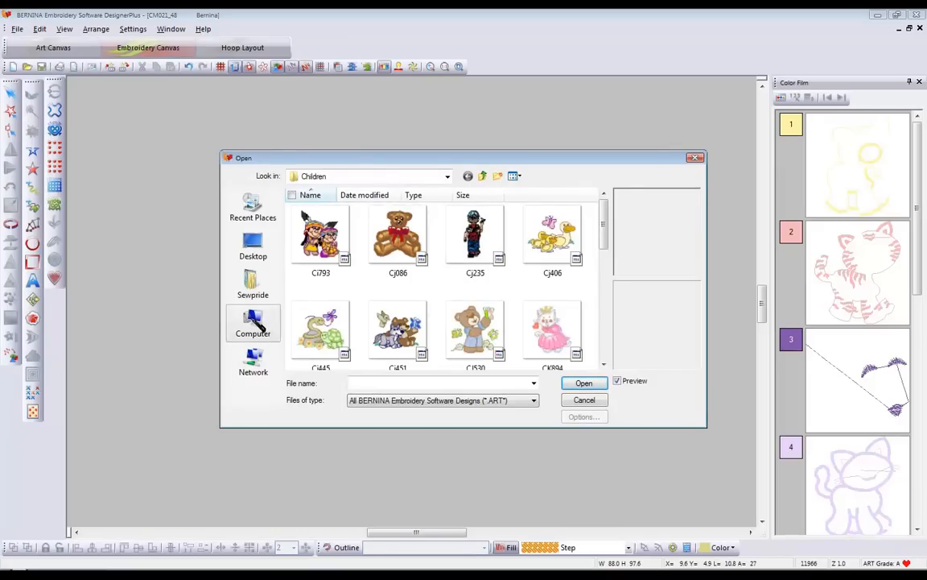
pyautogui.click(251, 312)
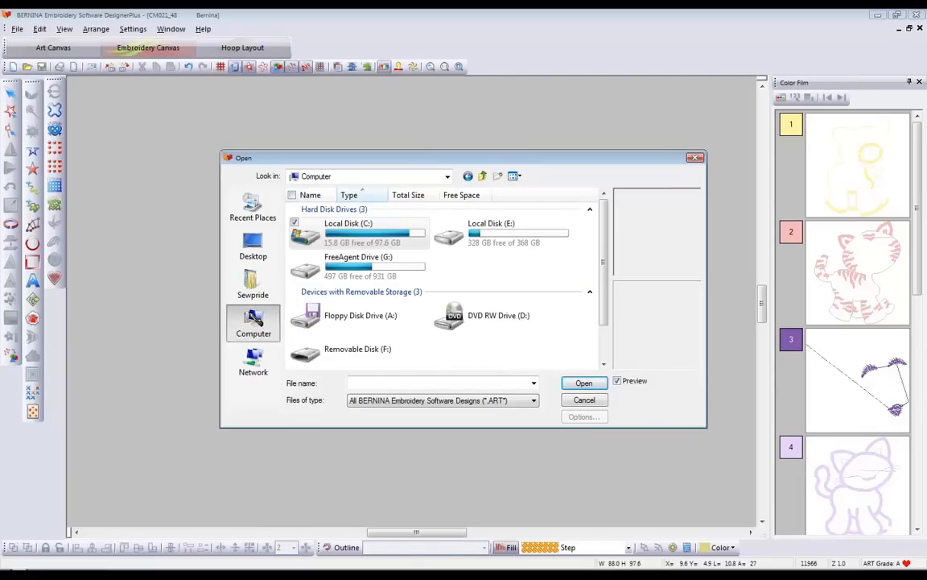
pyautogui.doubleClick(363, 351)
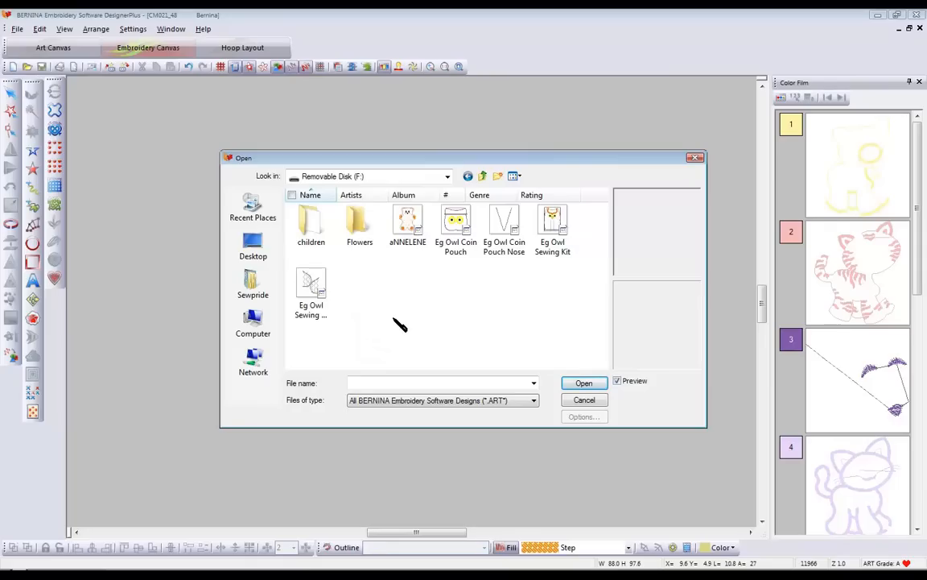
pyautogui.doubleClick(313, 225)
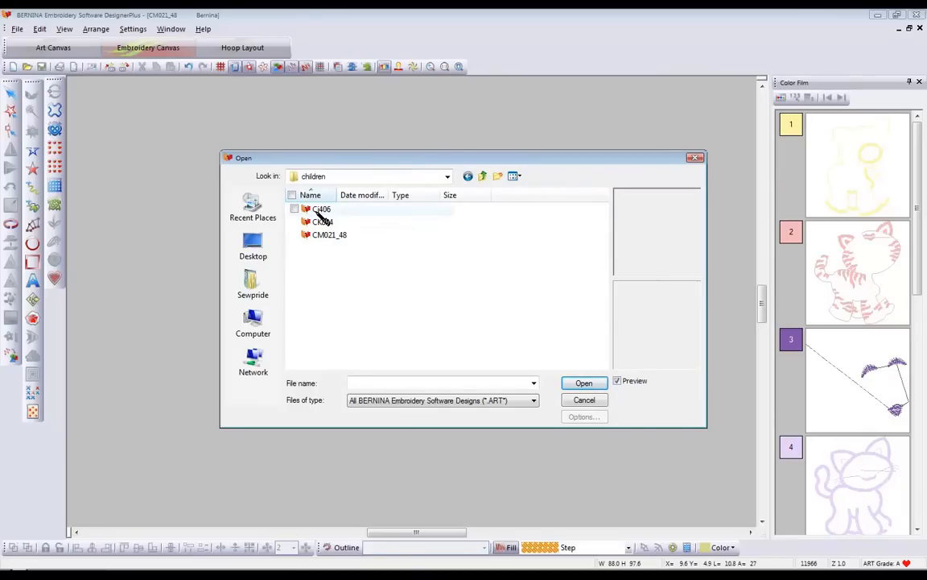
# - Preview the Cj406 design and view the folder's designs as large icons, closing the dialog without opening any
pyautogui.click(321, 211)
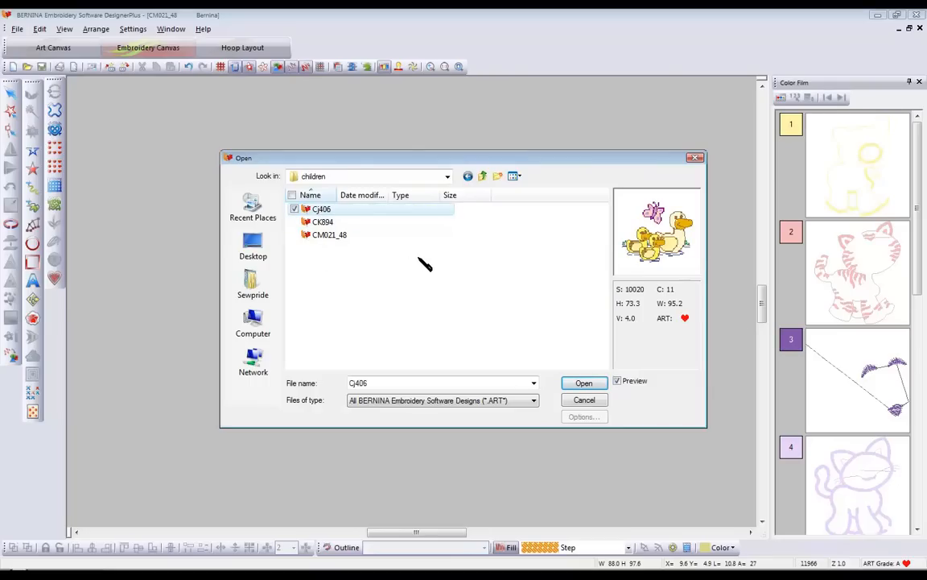
pyautogui.click(513, 176)
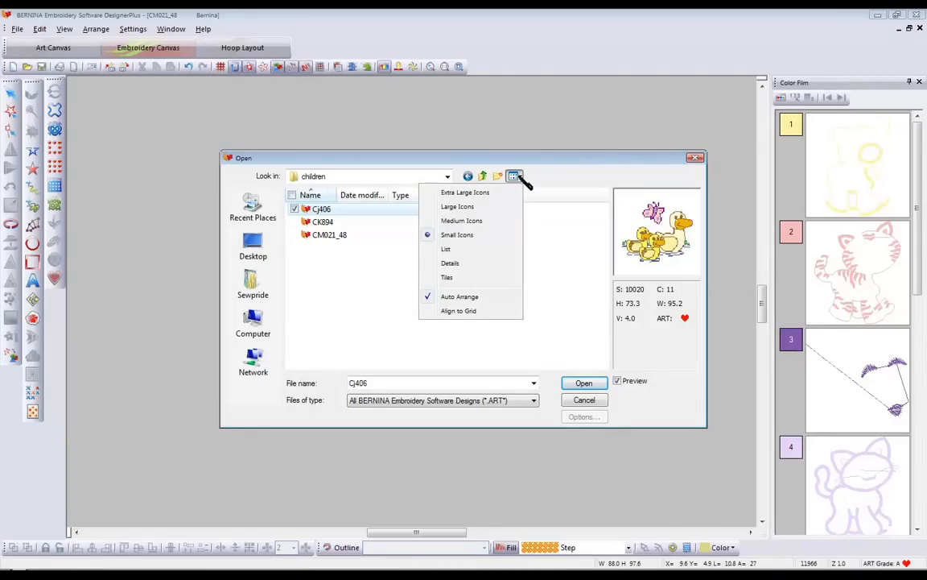
pyautogui.click(457, 207)
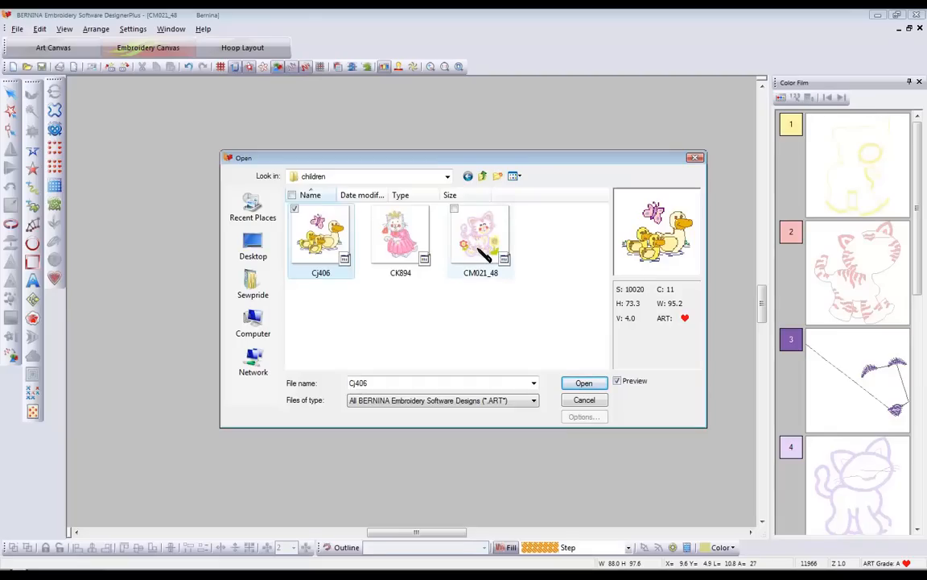
pyautogui.click(695, 157)
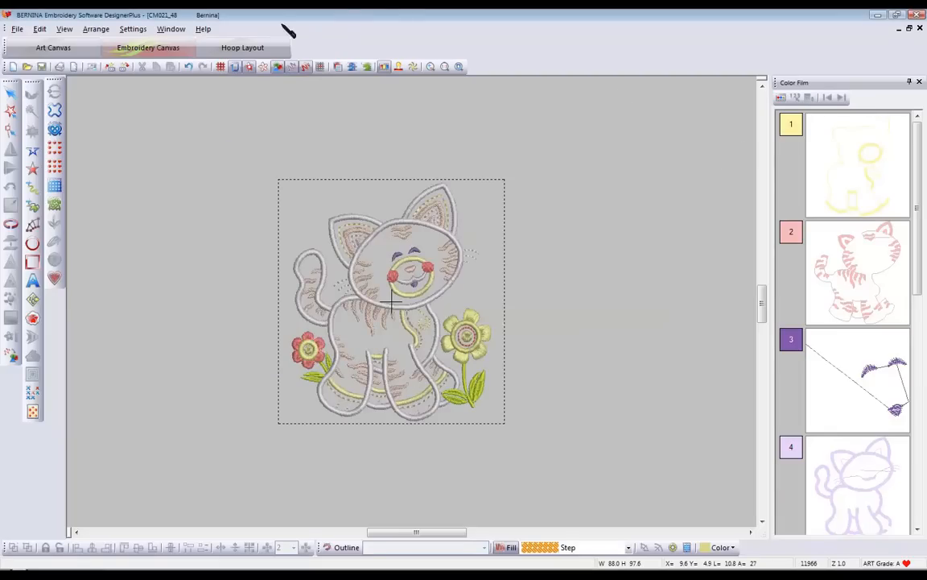